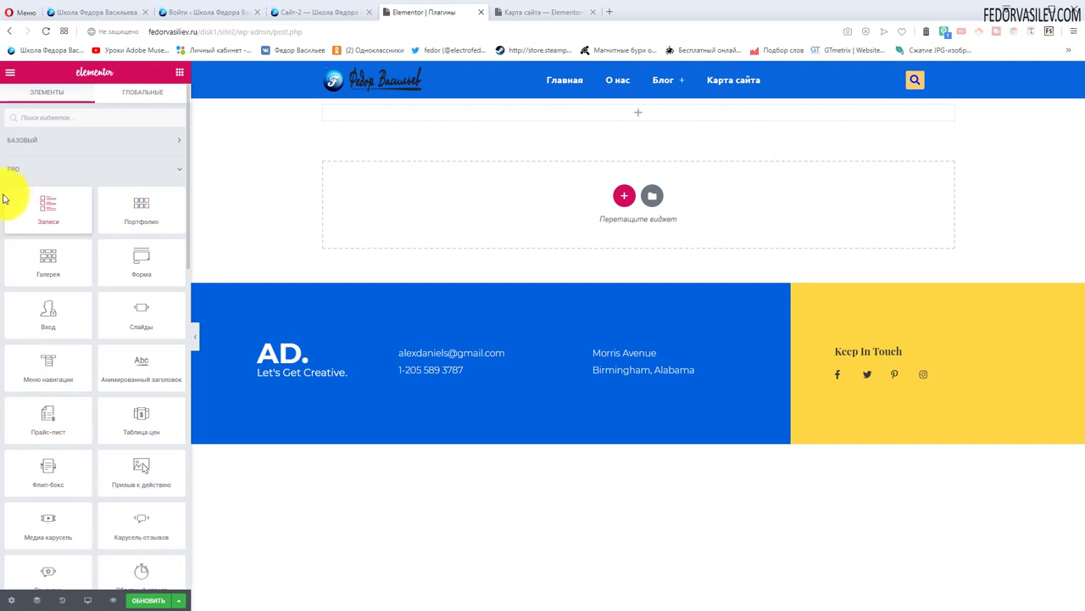
Add a Прайс-лист (price list) widget to the empty section of the page above the footer.
{"action": "left_click_drag", "start_coordinate": [36, 419], "coordinate": [549, 237]}
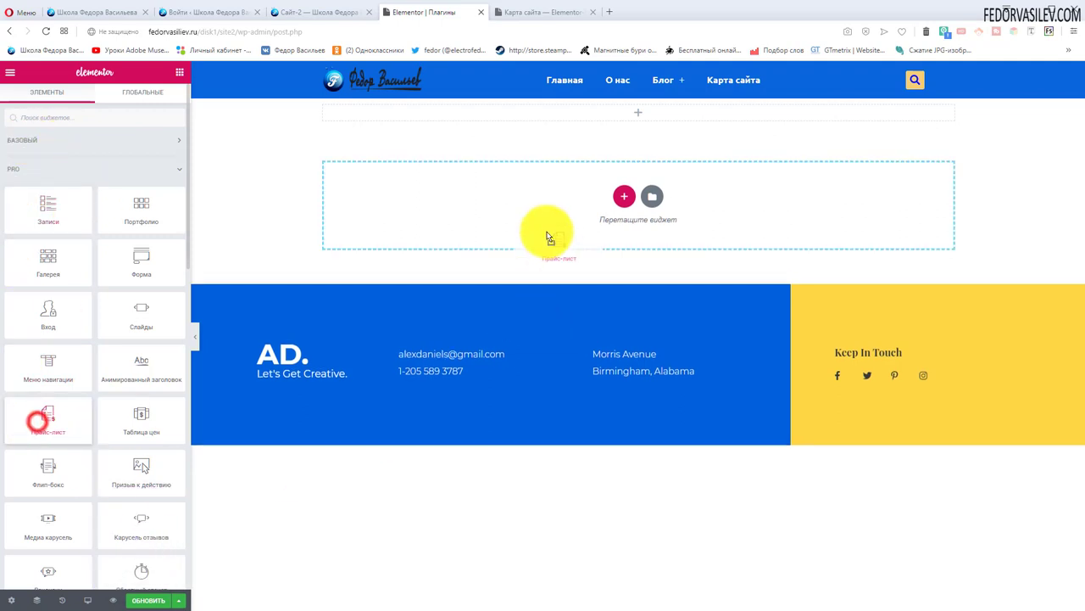
{"action": "left_click_drag", "start_coordinate": [536, 194], "coordinate": [538, 196]}
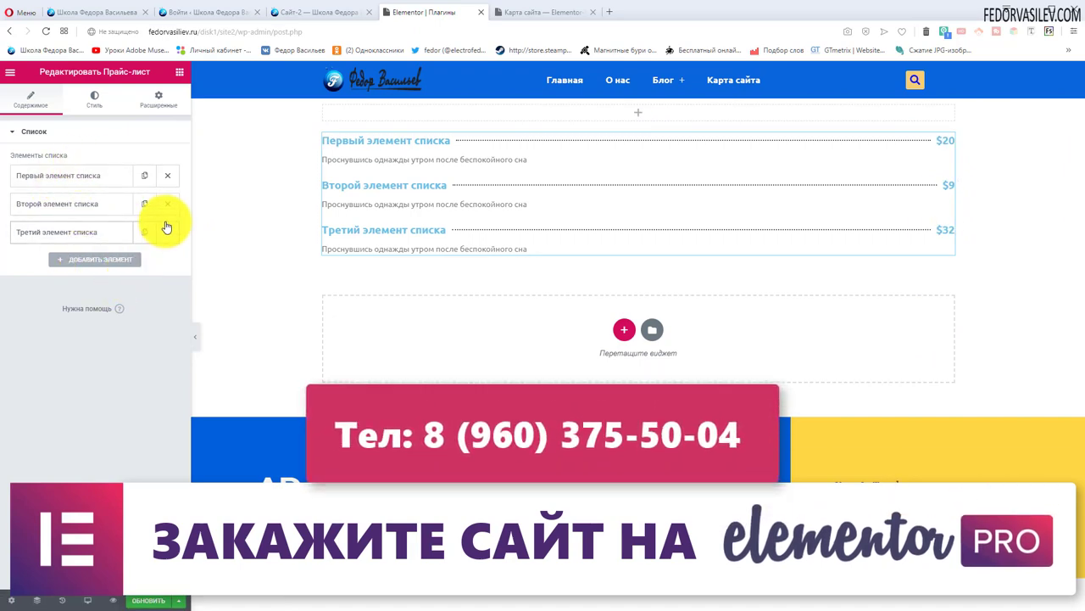
Add a fourth item to the price list, delete it, and look through the first and second items' settings.
{"action": "left_click", "coordinate": [85, 259]}
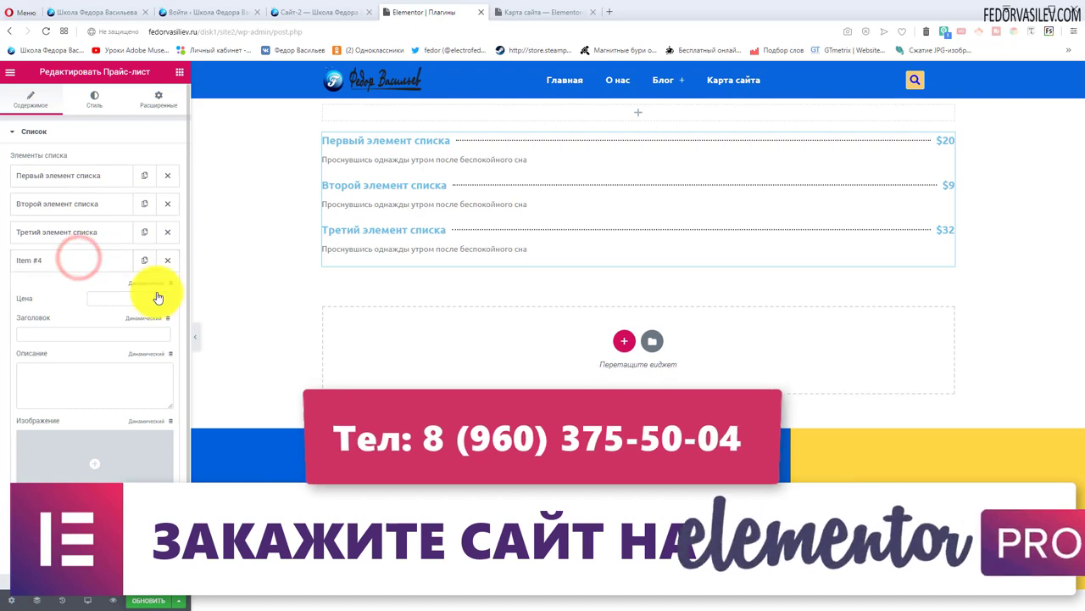
{"action": "left_click", "coordinate": [166, 260]}
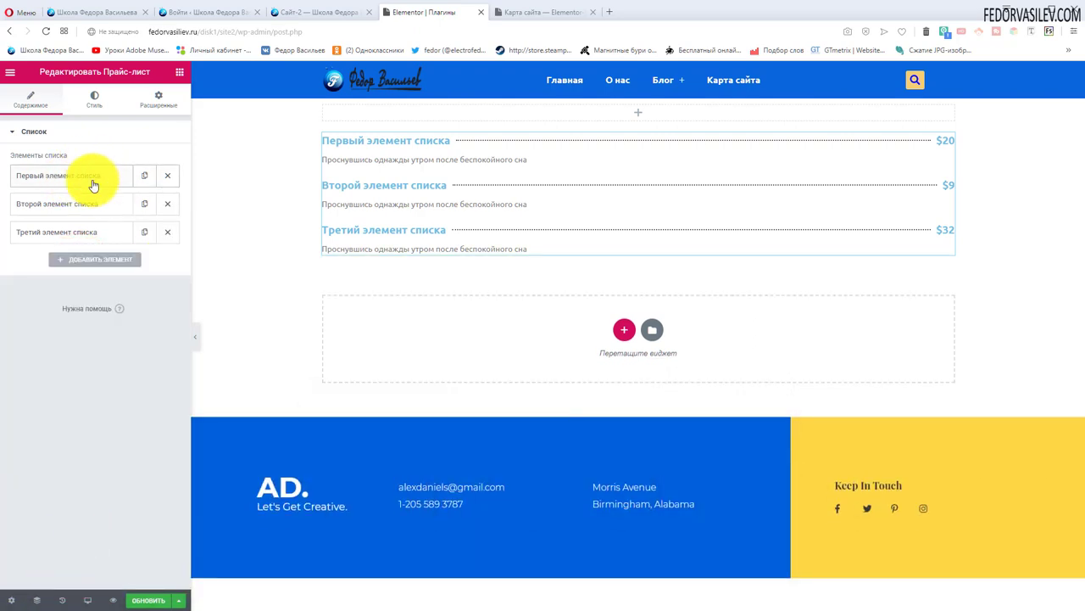
{"action": "left_click", "coordinate": [92, 178]}
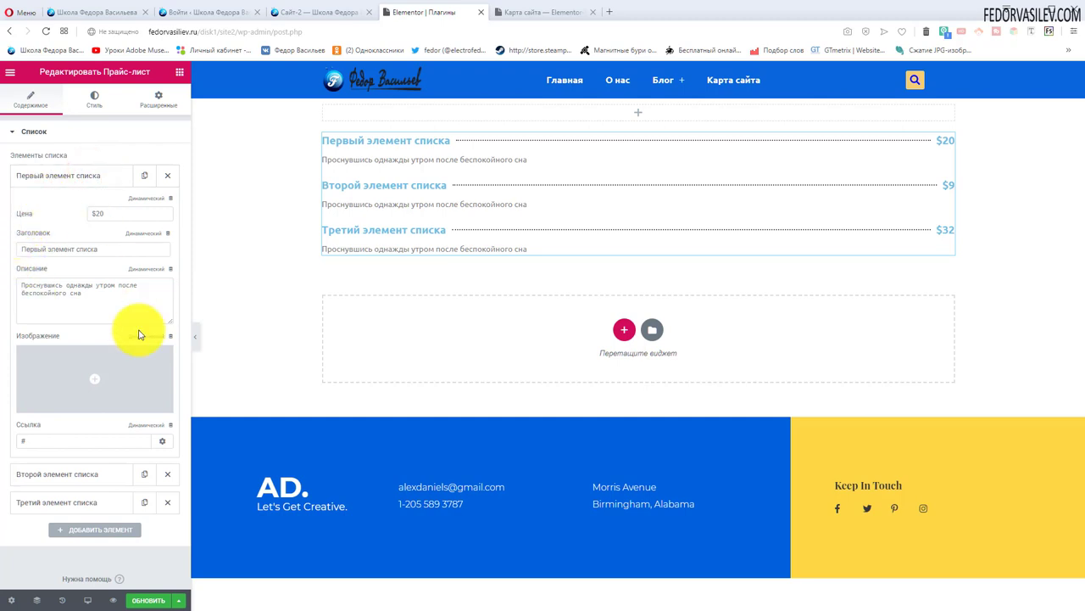
{"action": "left_click", "coordinate": [39, 203]}
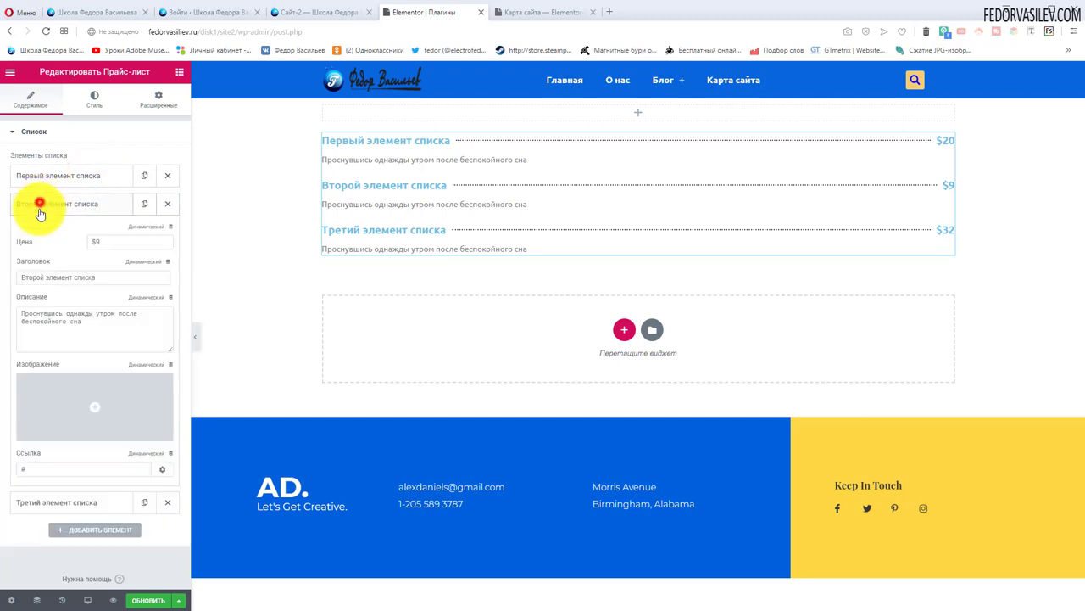
{"action": "left_click", "coordinate": [44, 205]}
Set the price of the first list item to 200р.
{"action": "left_click", "coordinate": [46, 176]}
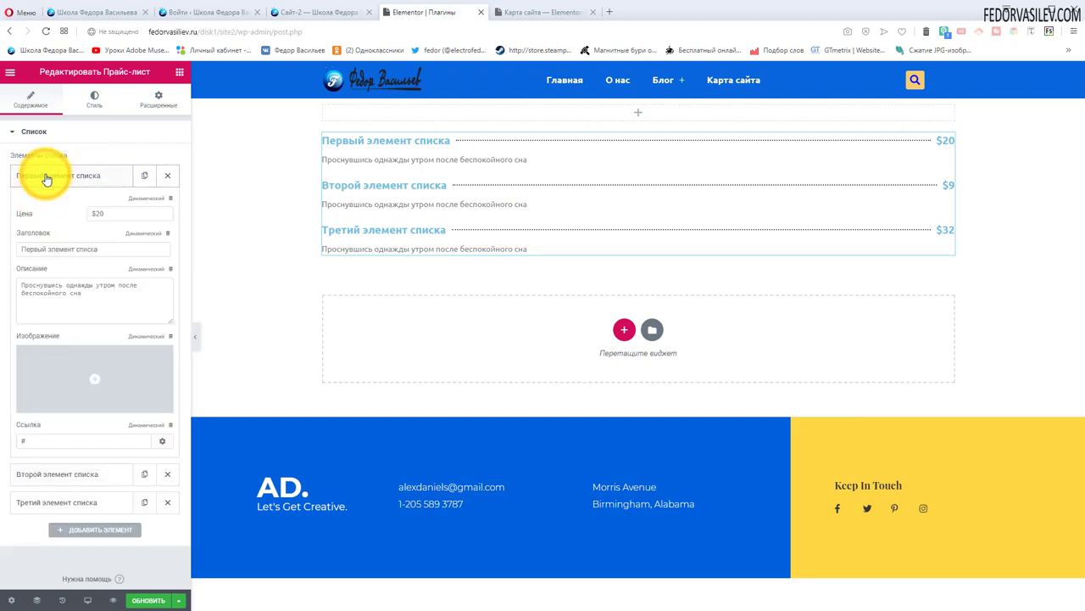
{"action": "left_click_drag", "start_coordinate": [111, 212], "coordinate": [74, 224]}
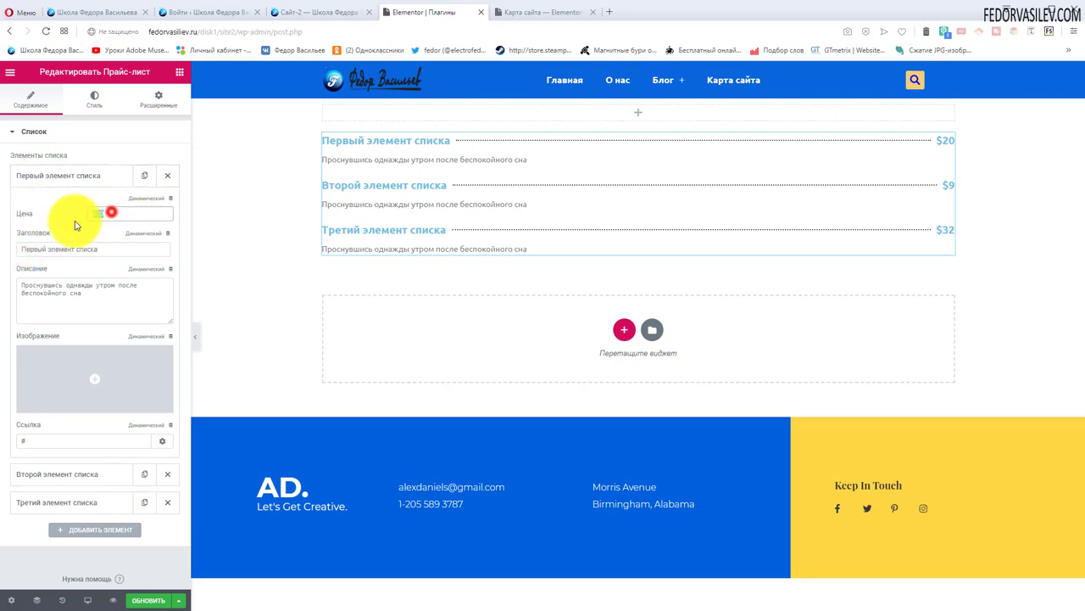
{"action": "type", "text": "20"}
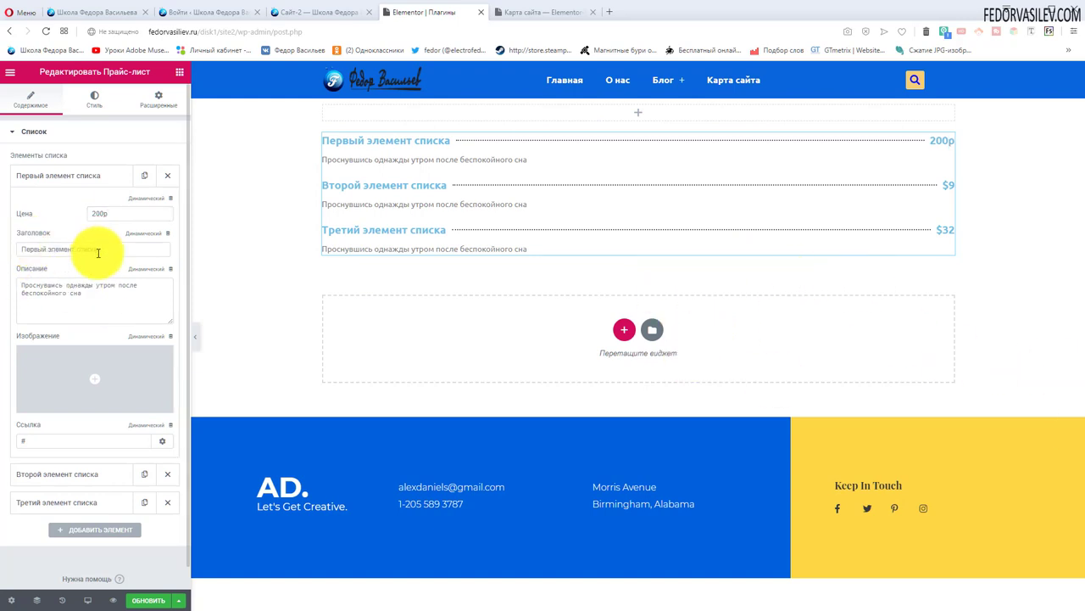
{"action": "left_click_drag", "start_coordinate": [100, 249], "coordinate": [4, 246]}
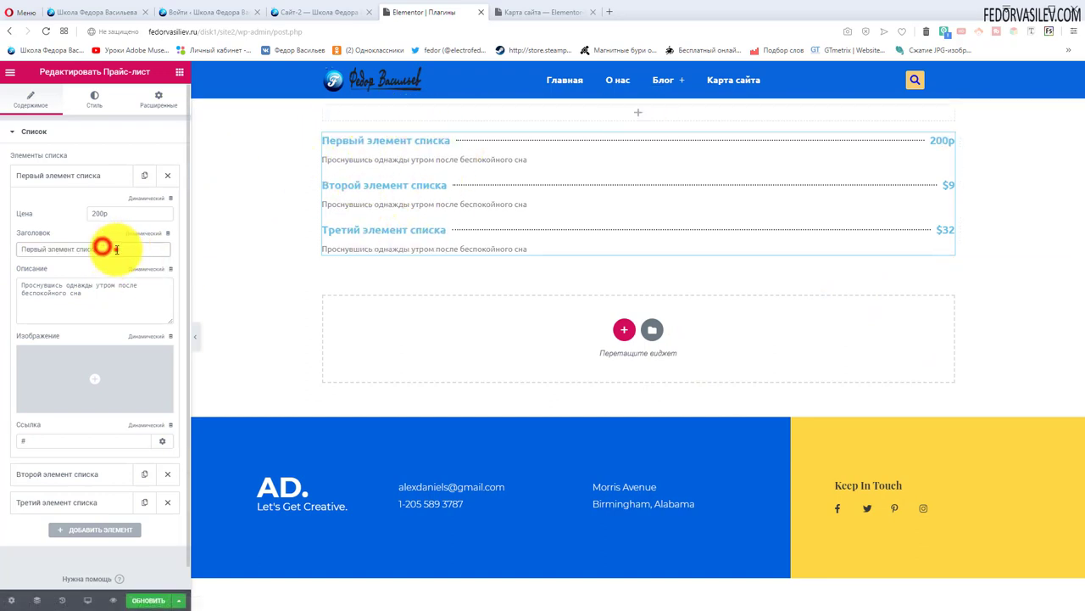
{"action": "left_click_drag", "start_coordinate": [116, 249], "coordinate": [12, 302]}
{"action": "triple_click", "coordinate": [113, 296]}
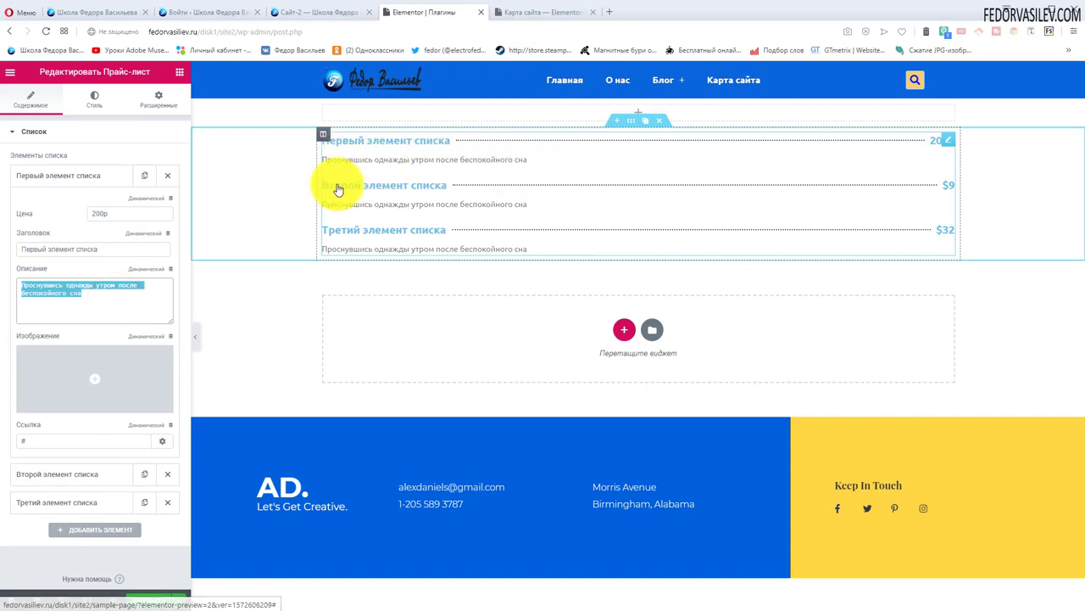
Insert the barbell squat picture from the media library as the first list item's image.
{"action": "left_click", "coordinate": [94, 381]}
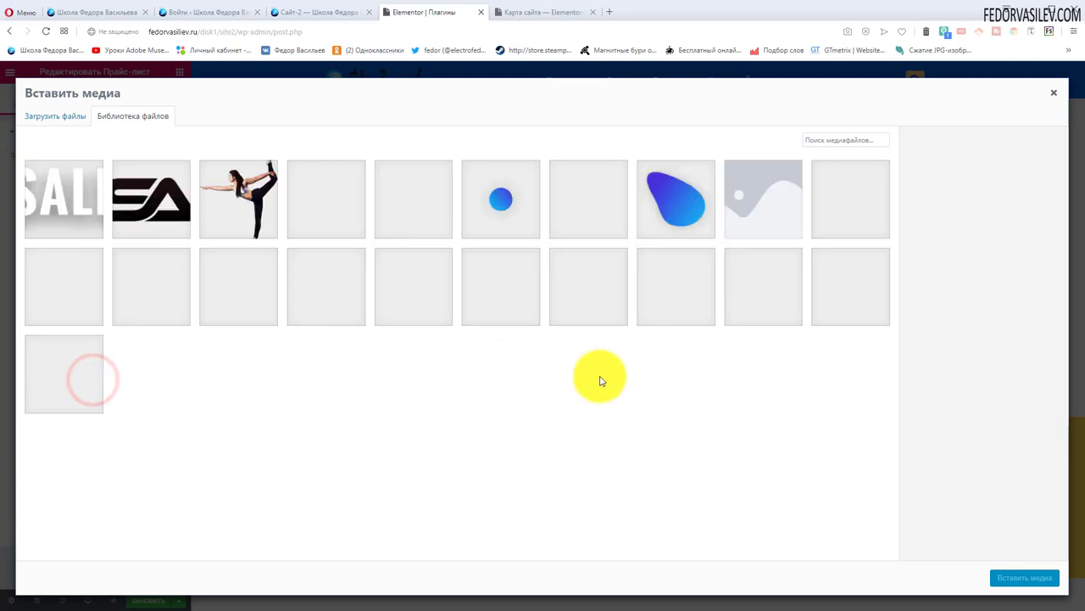
{"action": "left_click", "coordinate": [850, 200]}
{"action": "left_click", "coordinate": [1002, 577]}
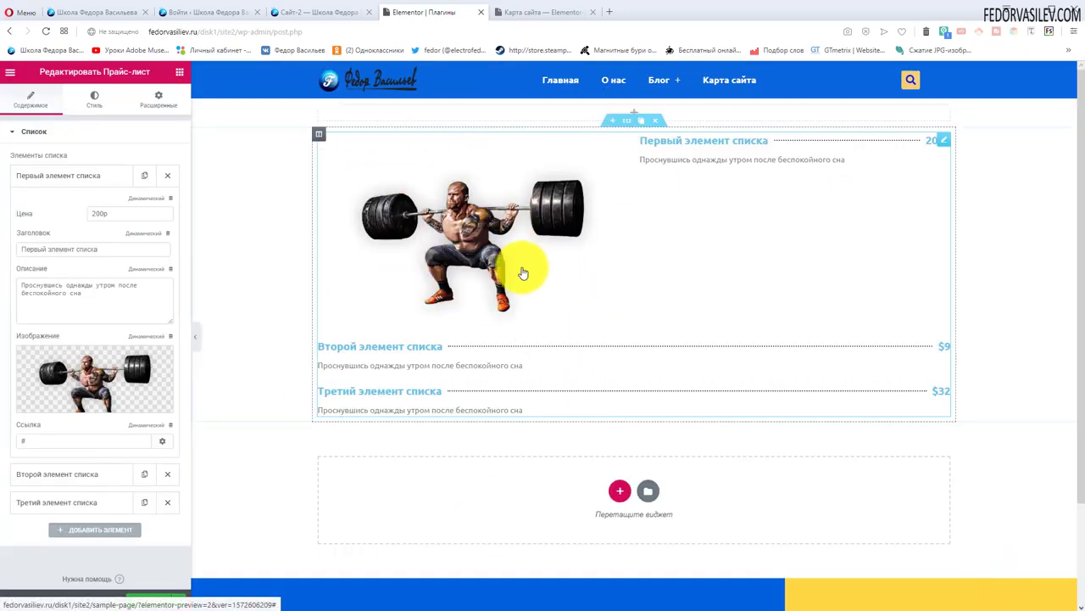
{"action": "right_click", "coordinate": [33, 441]}
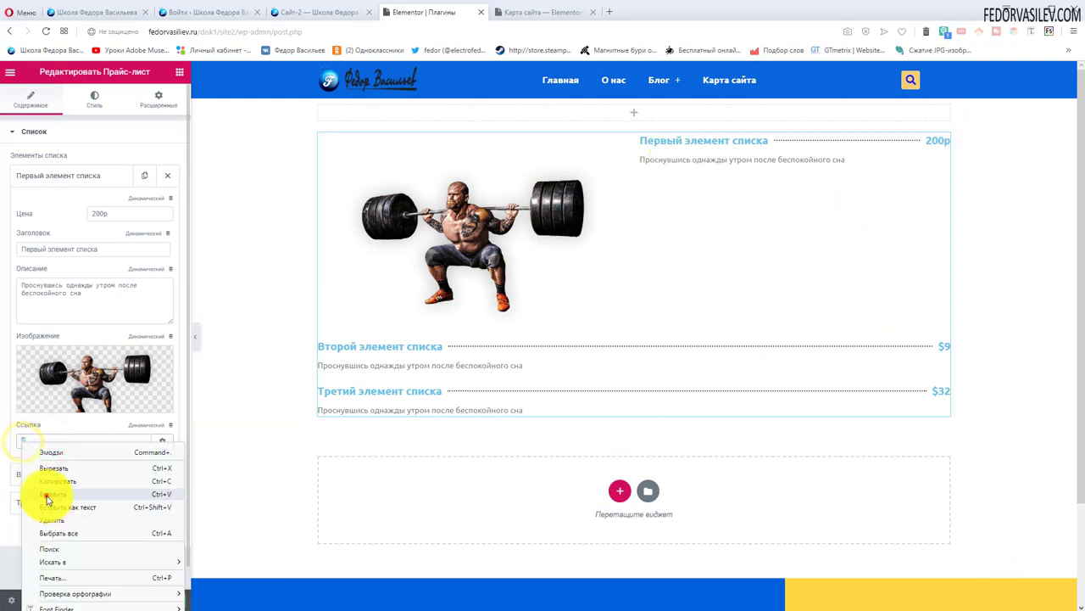
{"action": "left_click", "coordinate": [46, 492]}
{"action": "left_click", "coordinate": [159, 448]}
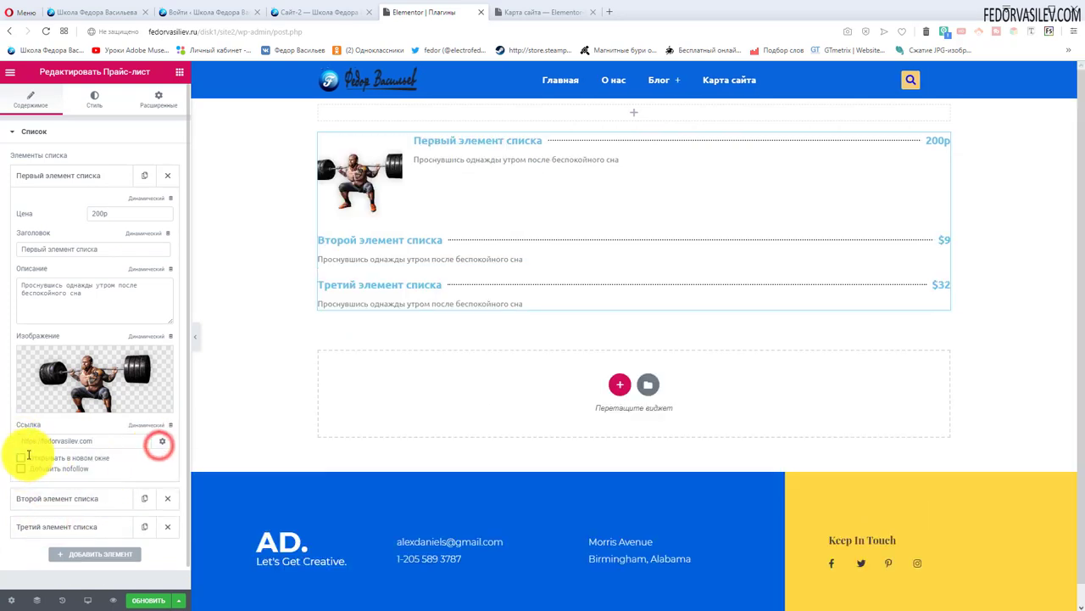
{"action": "left_click", "coordinate": [20, 453]}
{"action": "left_click", "coordinate": [162, 441]}
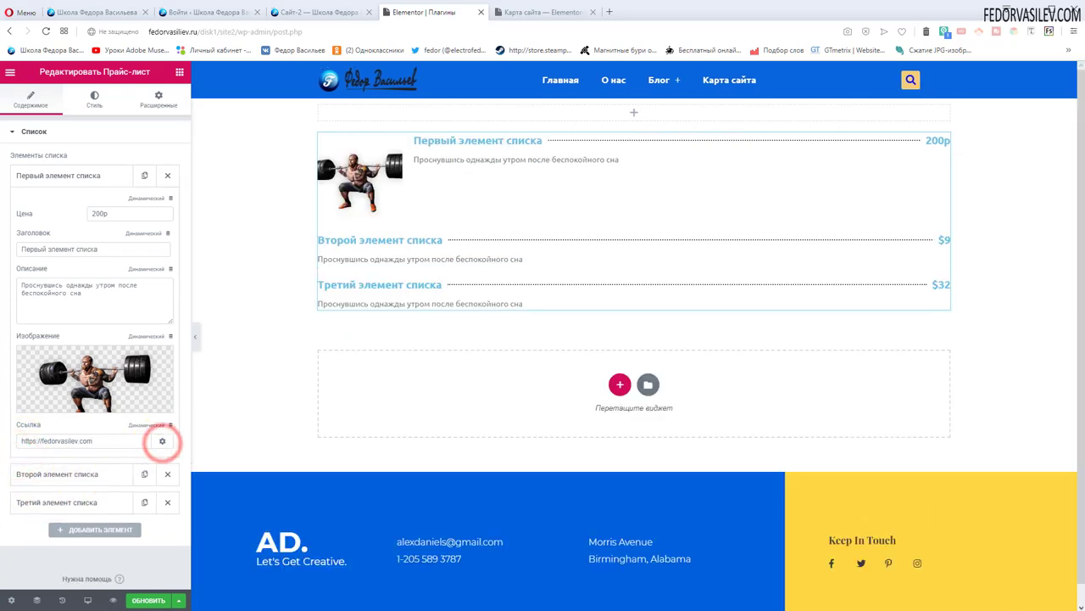
Preview the page, test the first item's link from both its image and its title, and close the preview.
{"action": "left_click", "coordinate": [113, 599]}
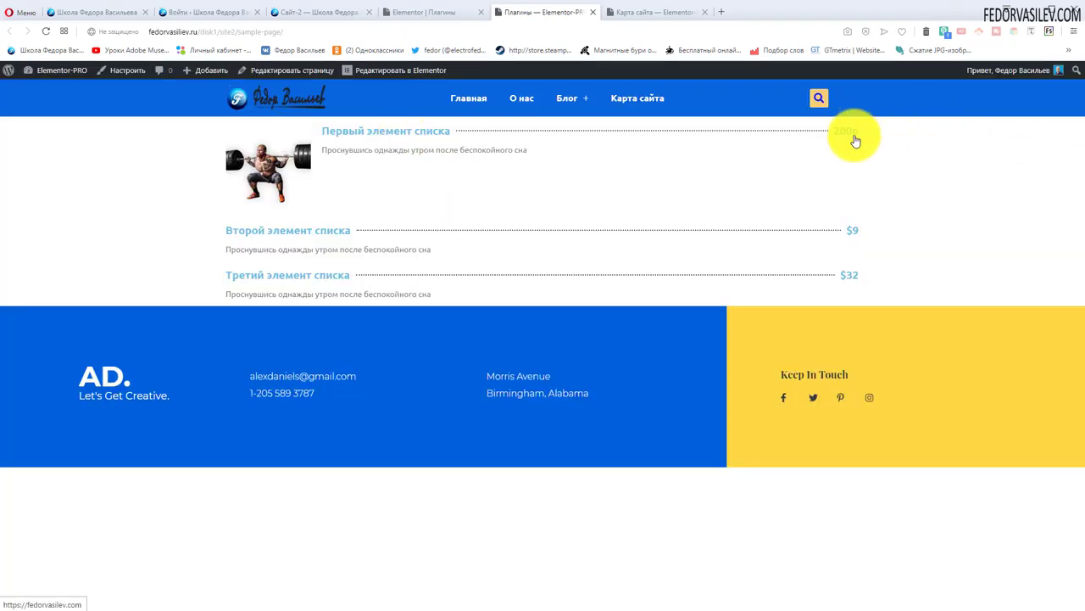
{"action": "left_click", "coordinate": [259, 167]}
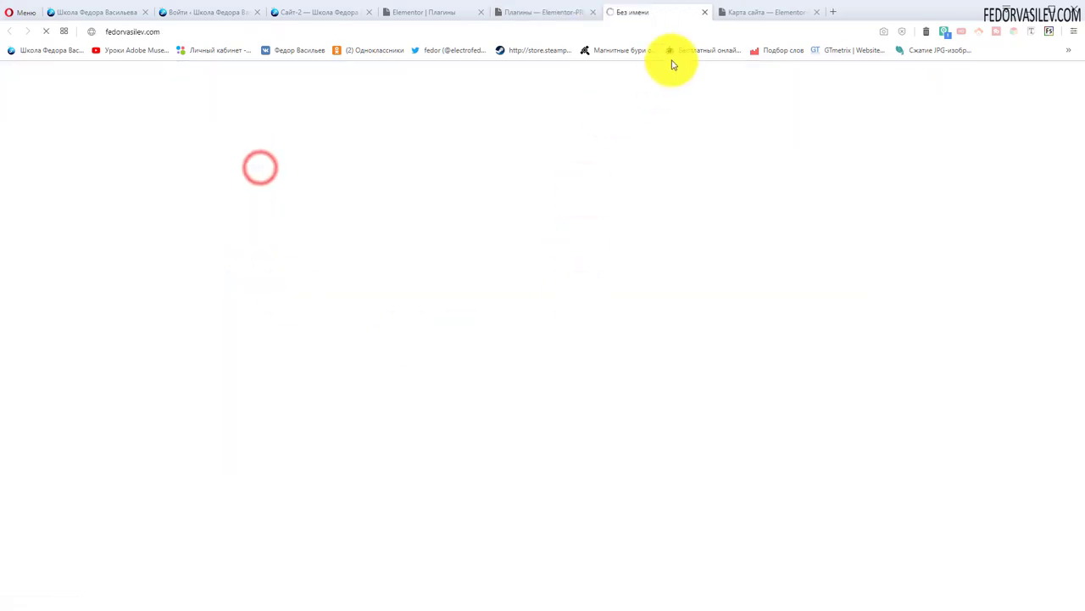
{"action": "left_click", "coordinate": [705, 12]}
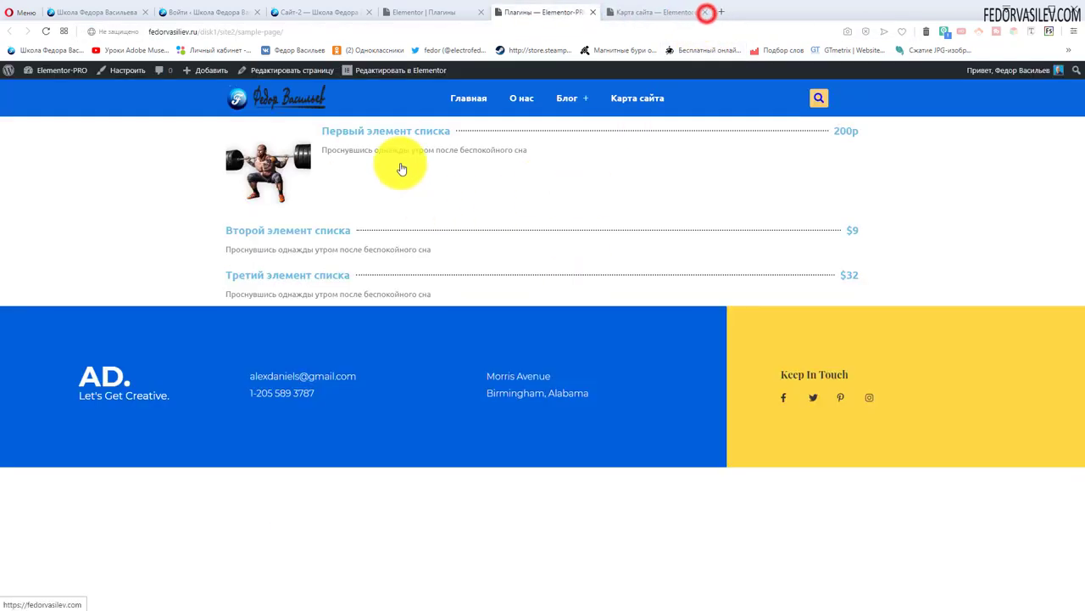
{"action": "left_click", "coordinate": [405, 132]}
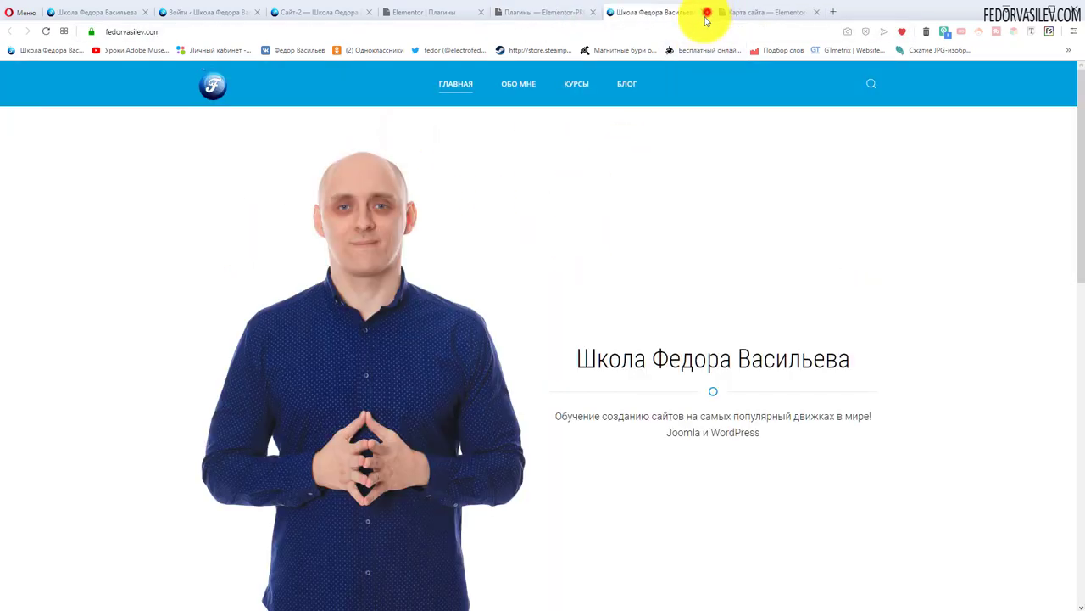
{"action": "left_click", "coordinate": [705, 12]}
{"action": "left_click", "coordinate": [700, 11]}
Set the colour of the price list's names and prices to the orange preset #f5a46c.
{"action": "left_click", "coordinate": [58, 151]}
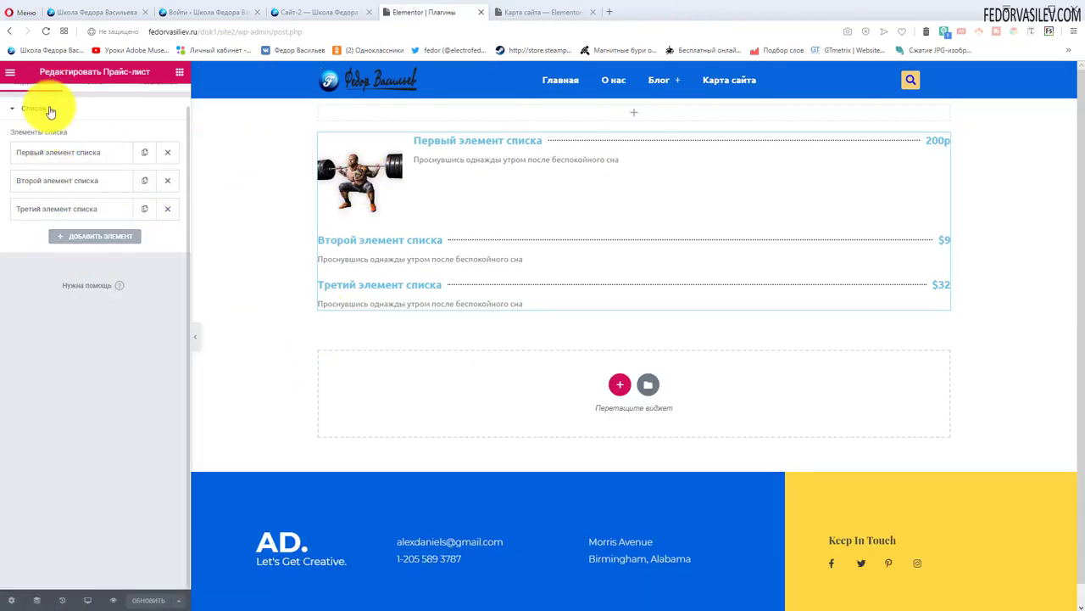
{"action": "scroll", "coordinate": [70, 138], "scroll_direction": "up", "scroll_amount": 1}
{"action": "left_click", "coordinate": [94, 99]}
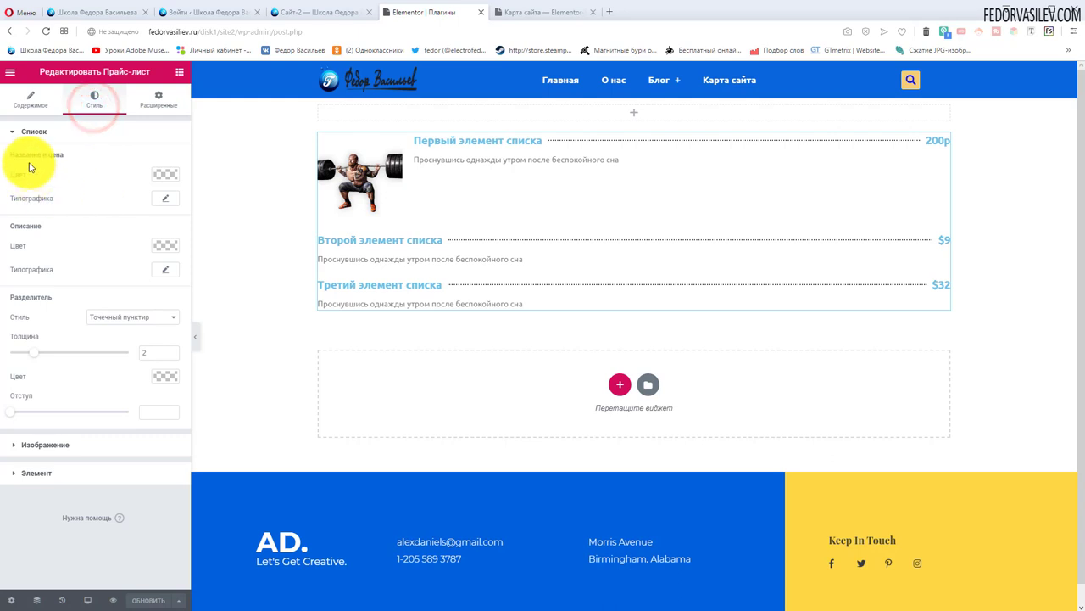
{"action": "left_click", "coordinate": [165, 174]}
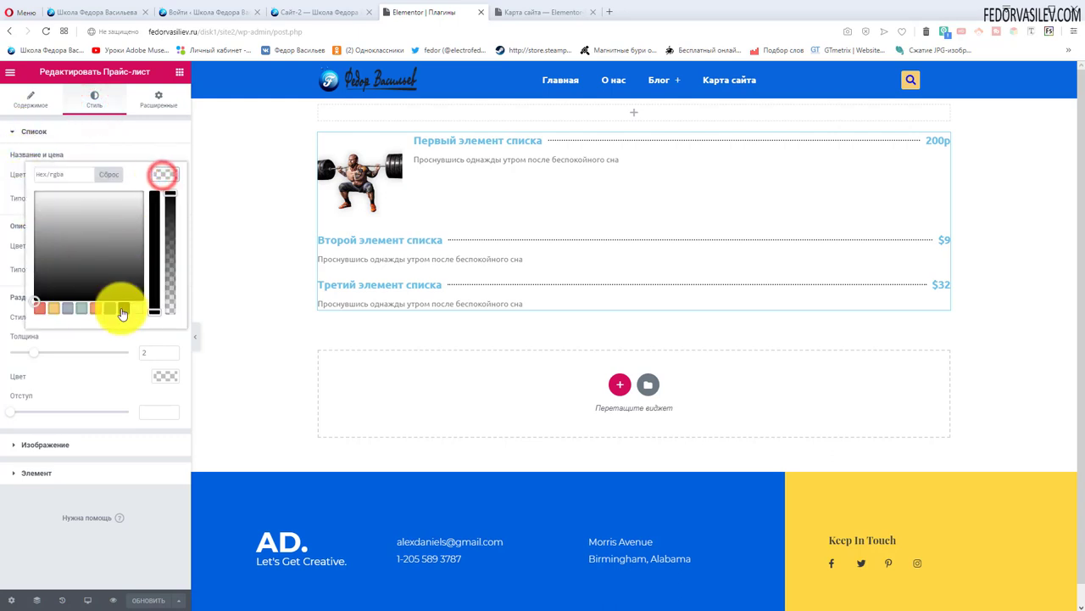
{"action": "left_click", "coordinate": [94, 312]}
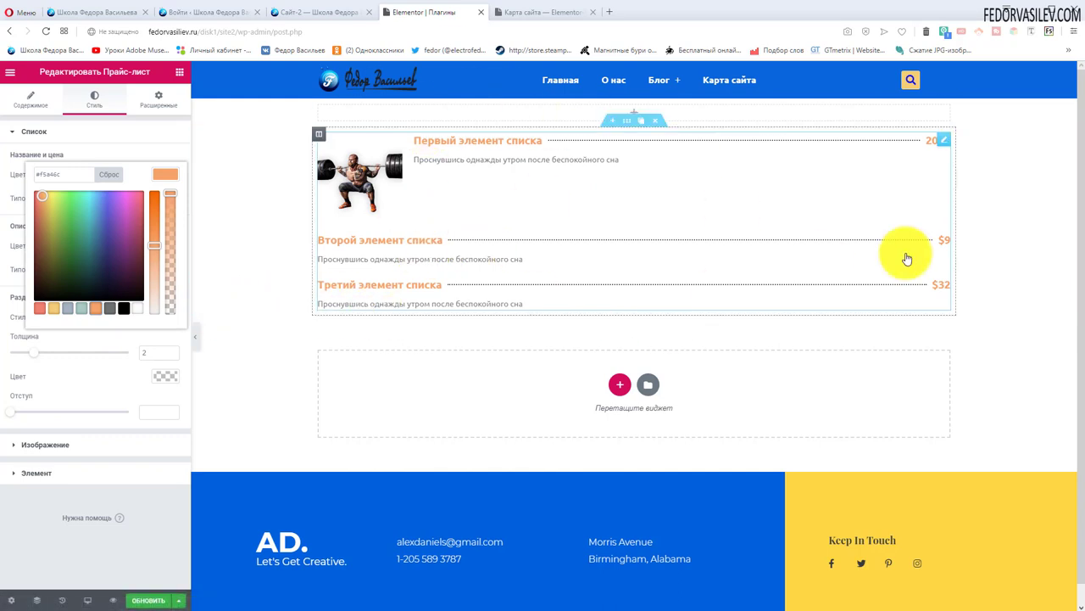
{"action": "left_click", "coordinate": [56, 130]}
{"action": "left_click", "coordinate": [56, 129]}
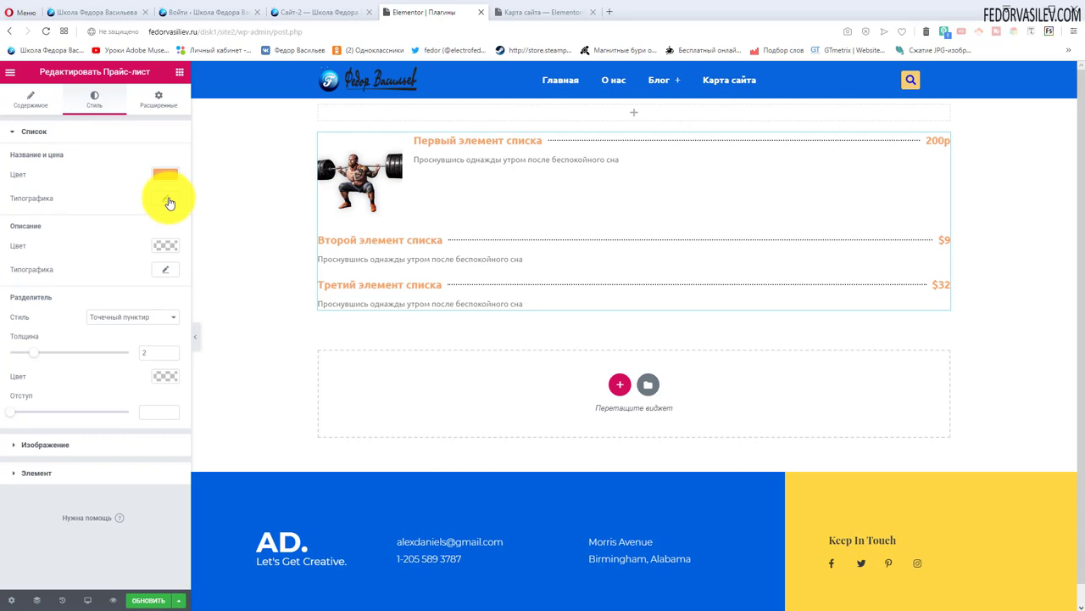
Set the colour of the price list's descriptions to black (#000000).
{"action": "left_click", "coordinate": [155, 245]}
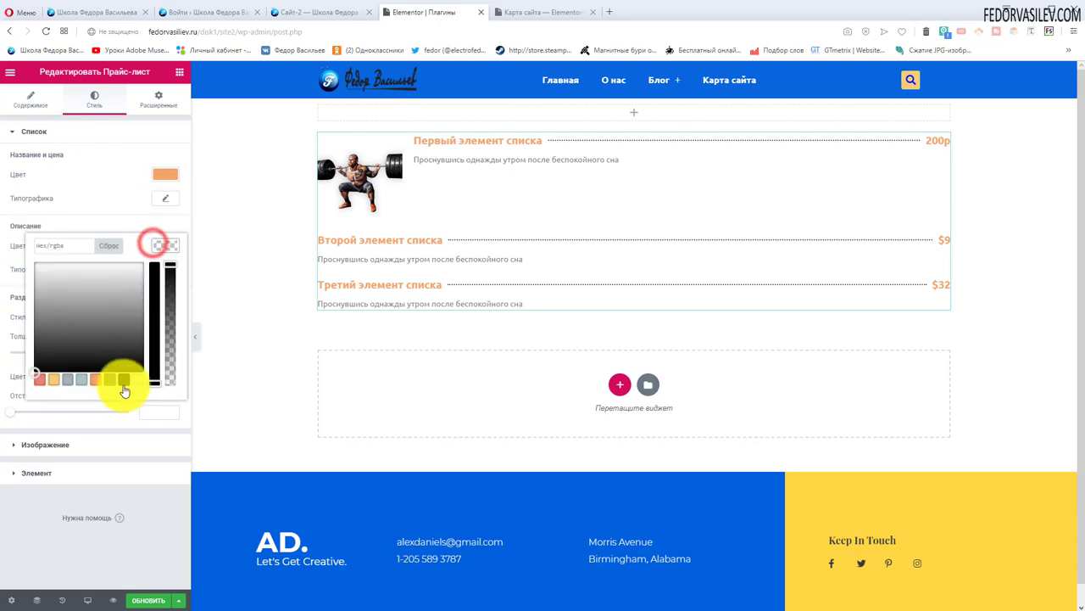
{"action": "left_click", "coordinate": [124, 380]}
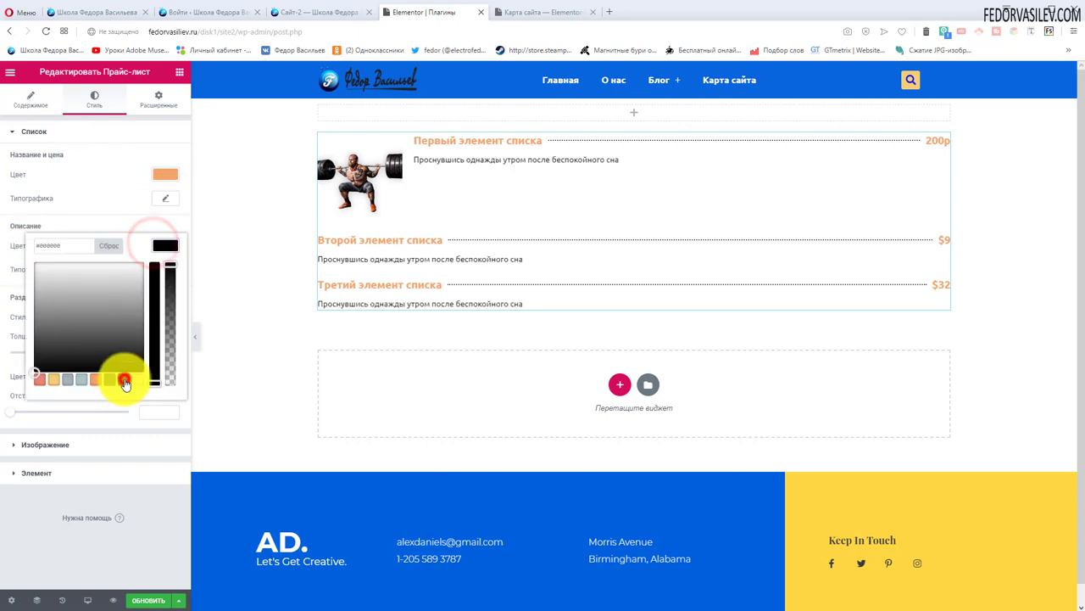
{"action": "left_click", "coordinate": [97, 218]}
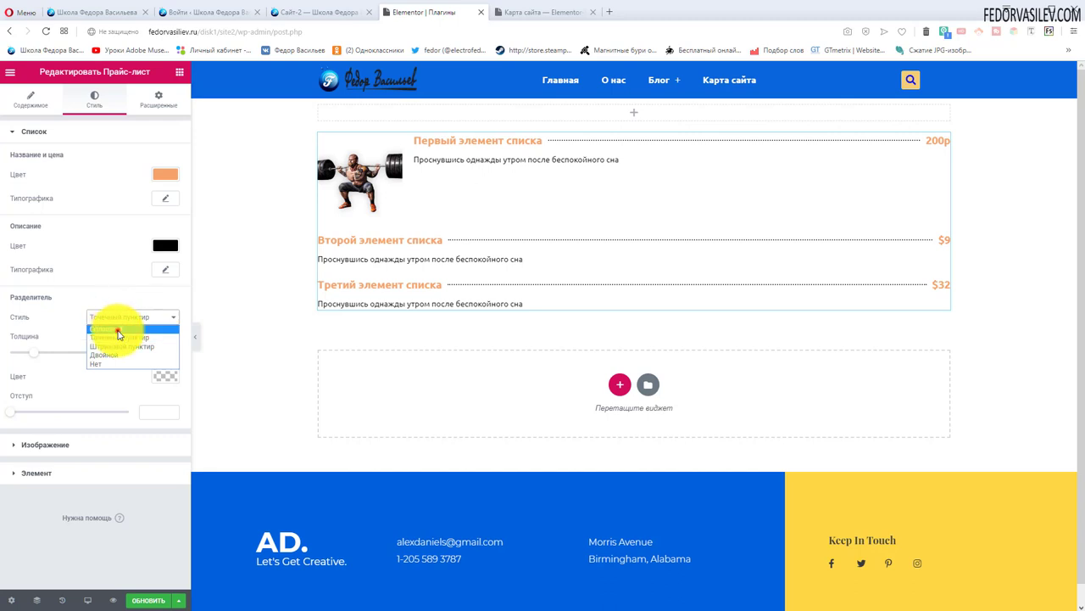
Try the solid divider style, then set the dividers to Штриховой пунктир (dashed) with a thickness of 3.
{"action": "left_click", "coordinate": [117, 330]}
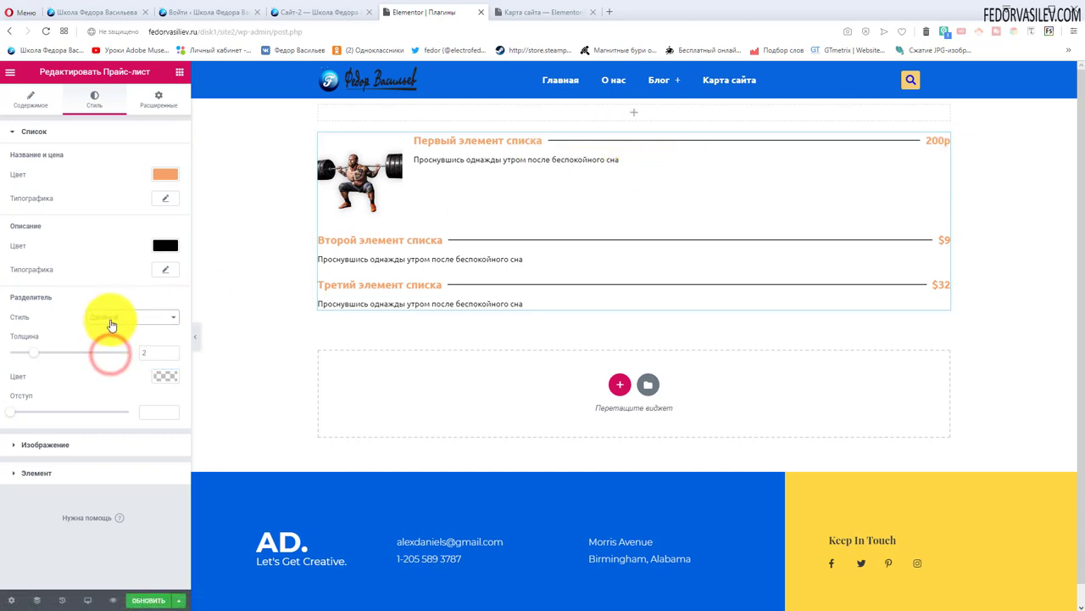
{"action": "left_click", "coordinate": [111, 319]}
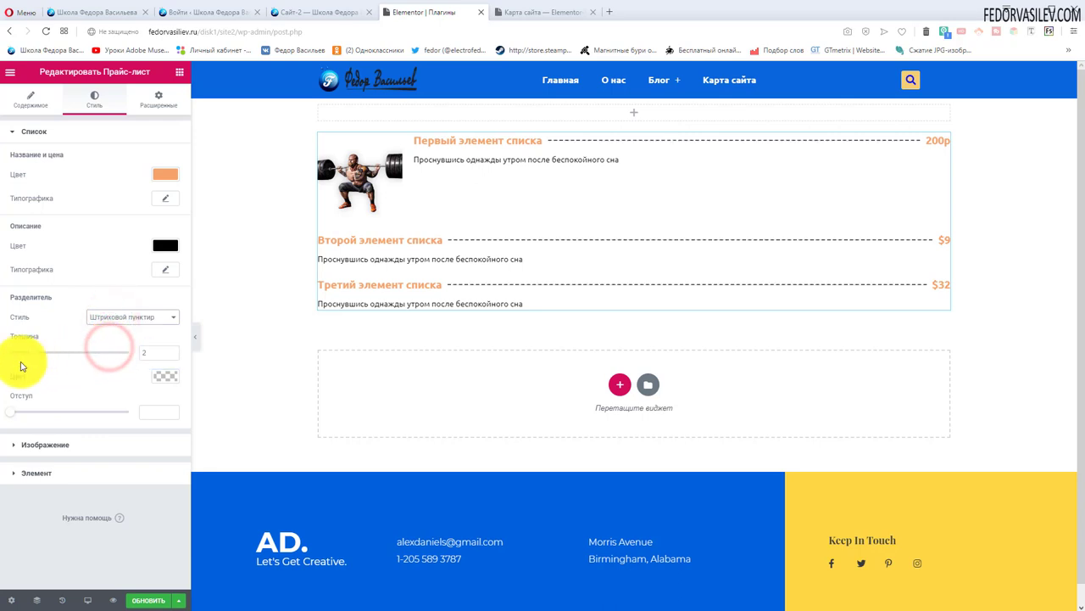
{"action": "mouse_move", "coordinate": [31, 360]}
{"action": "left_mouse_down"}
{"action": "mouse_move", "coordinate": [96, 359]}
{"action": "mouse_move", "coordinate": [48, 361]}
{"action": "left_mouse_up"}
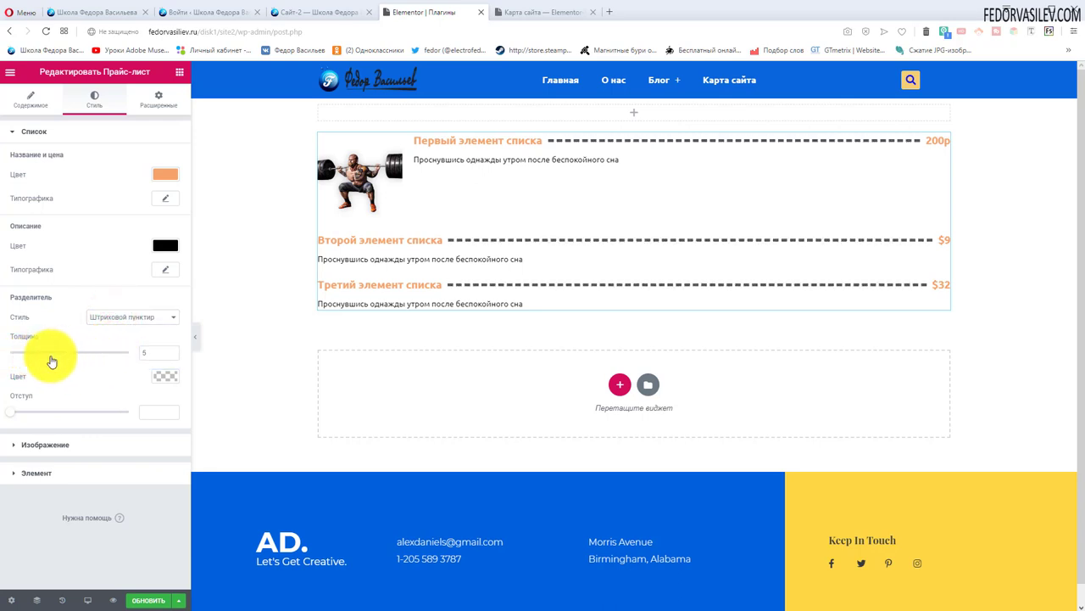
Set the divider colour to the orange preset and the divider spacing to 18.
{"action": "left_click", "coordinate": [164, 375]}
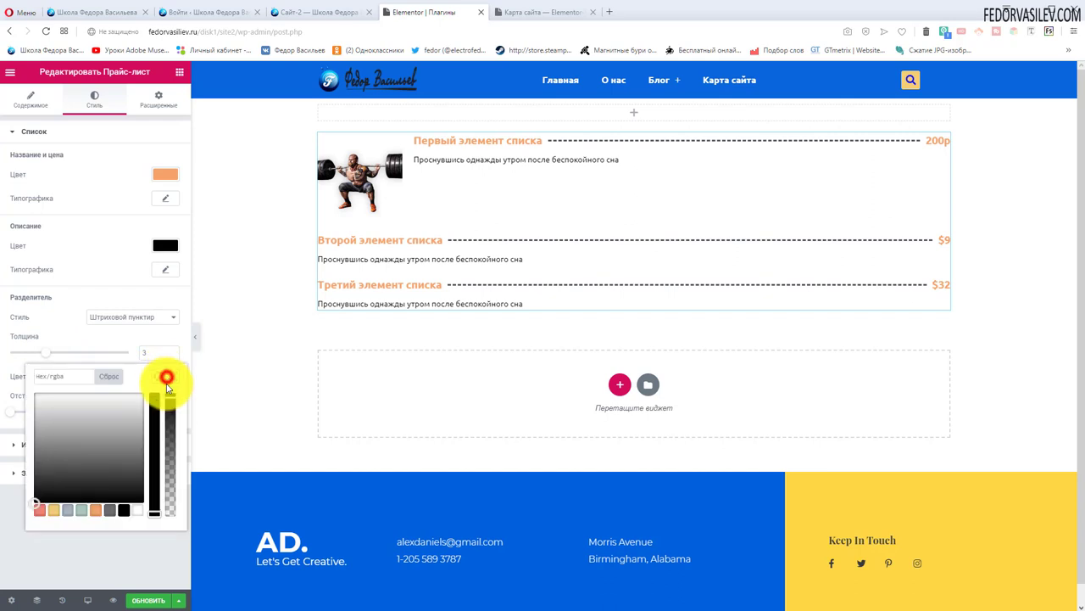
{"action": "left_click", "coordinate": [95, 511]}
{"action": "left_click", "coordinate": [19, 366]}
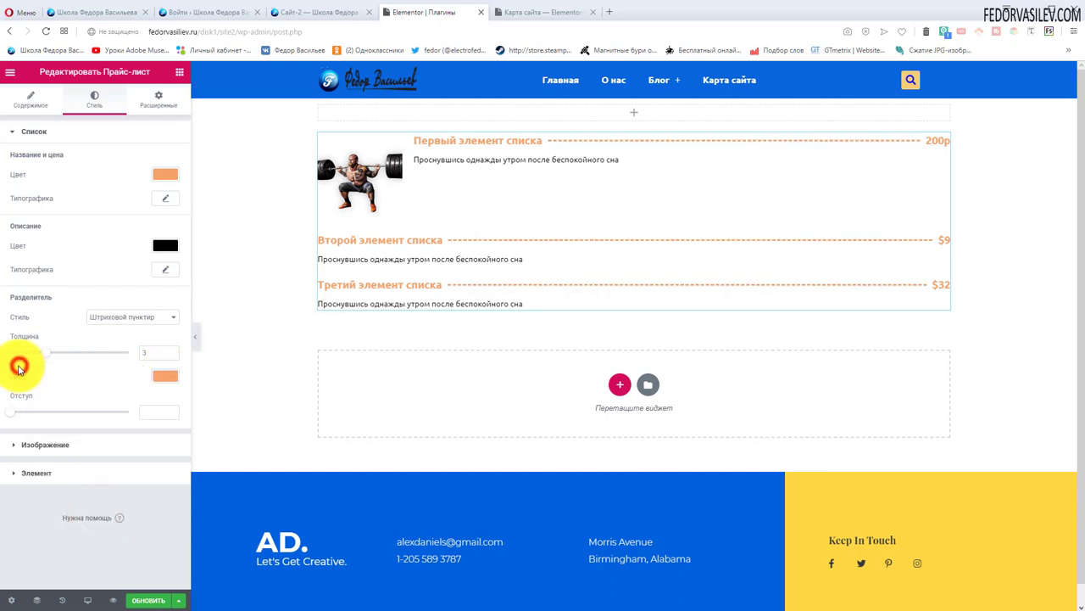
{"action": "left_click_drag", "start_coordinate": [10, 412], "coordinate": [95, 433]}
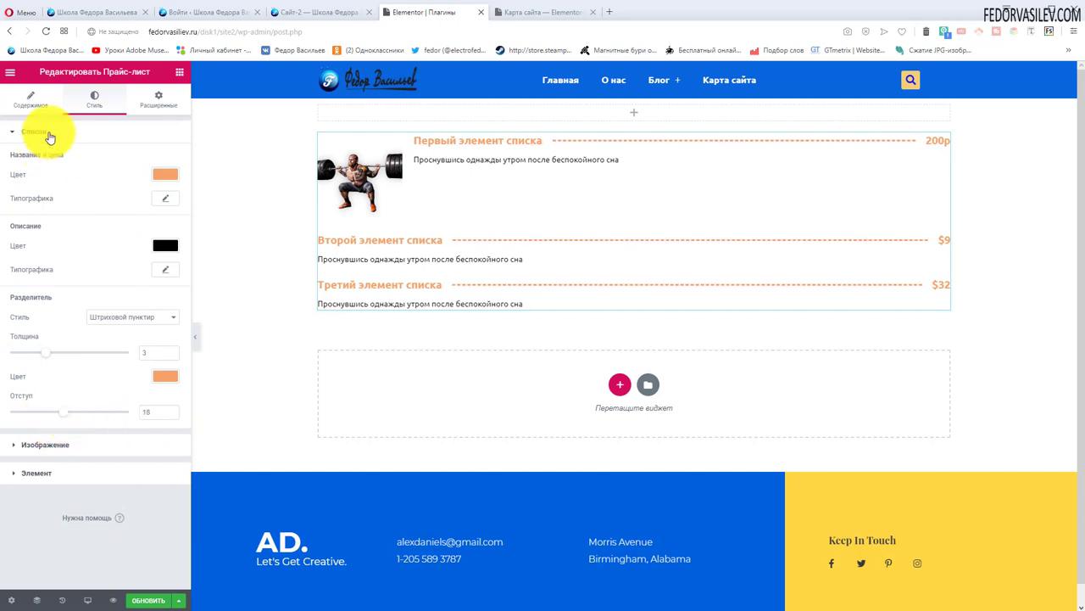
Try the Medium 300 x 300 image size, then set the price list's image size to Полный (full) and slightly reduce the image spacing.
{"action": "left_click", "coordinate": [49, 131]}
{"action": "left_click", "coordinate": [53, 164]}
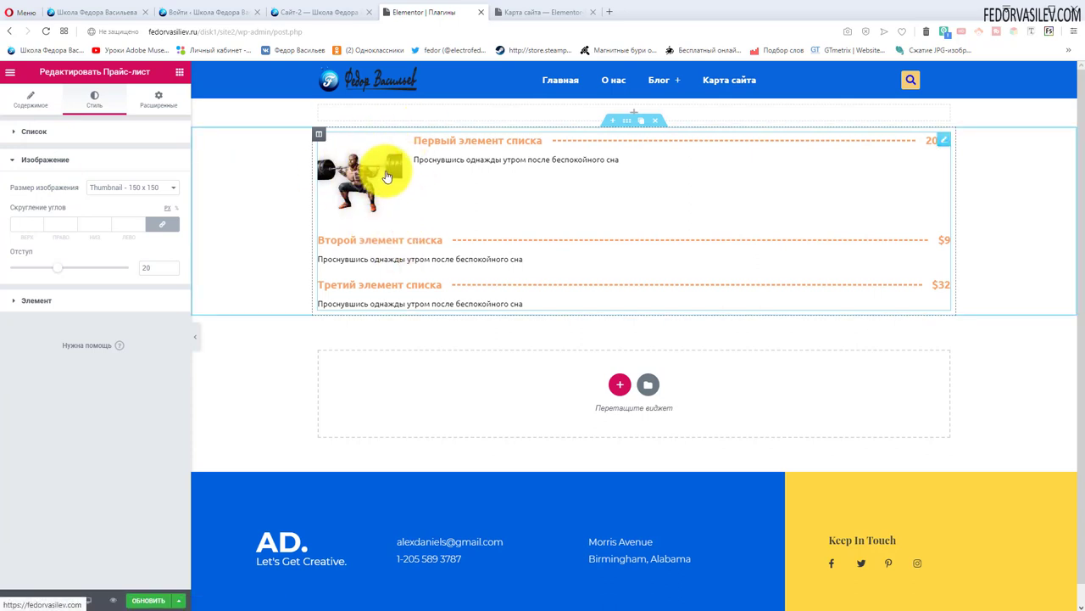
{"action": "left_click", "coordinate": [133, 186]}
{"action": "left_click", "coordinate": [146, 211]}
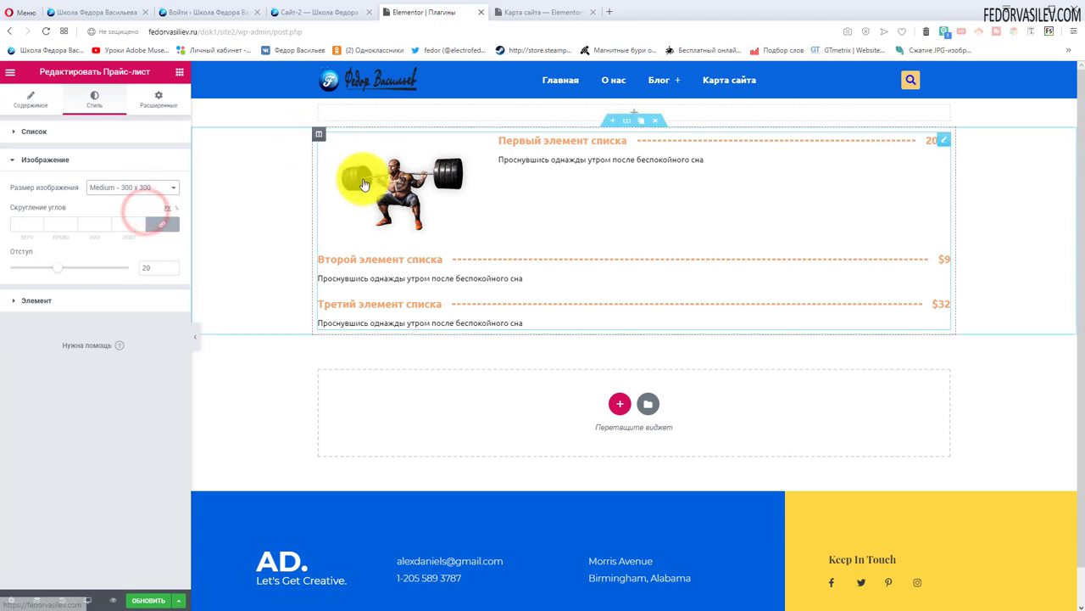
{"action": "left_click", "coordinate": [137, 188]}
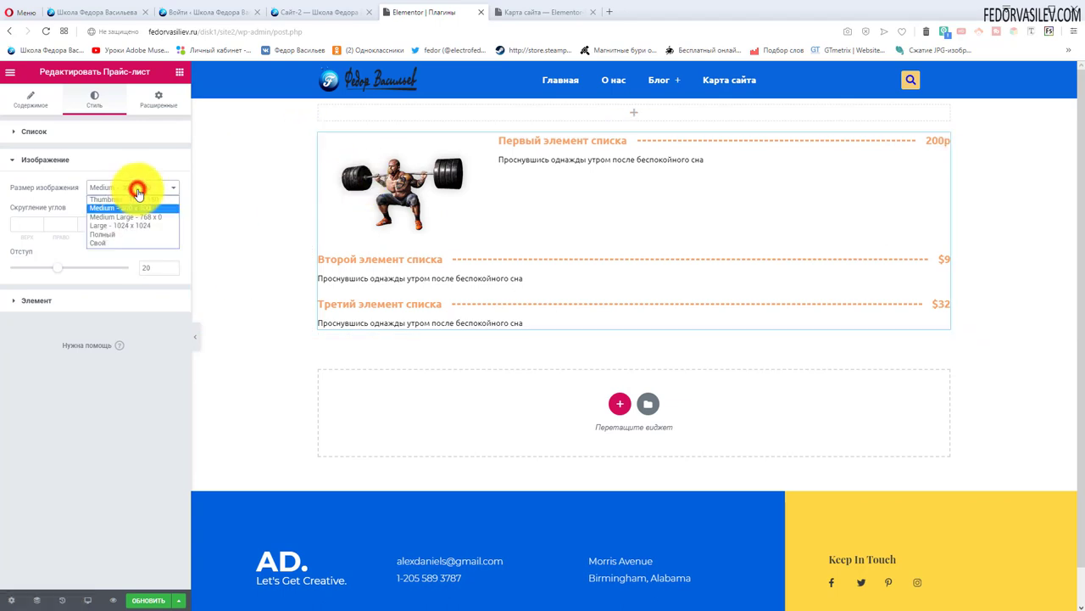
{"action": "left_click", "coordinate": [126, 235]}
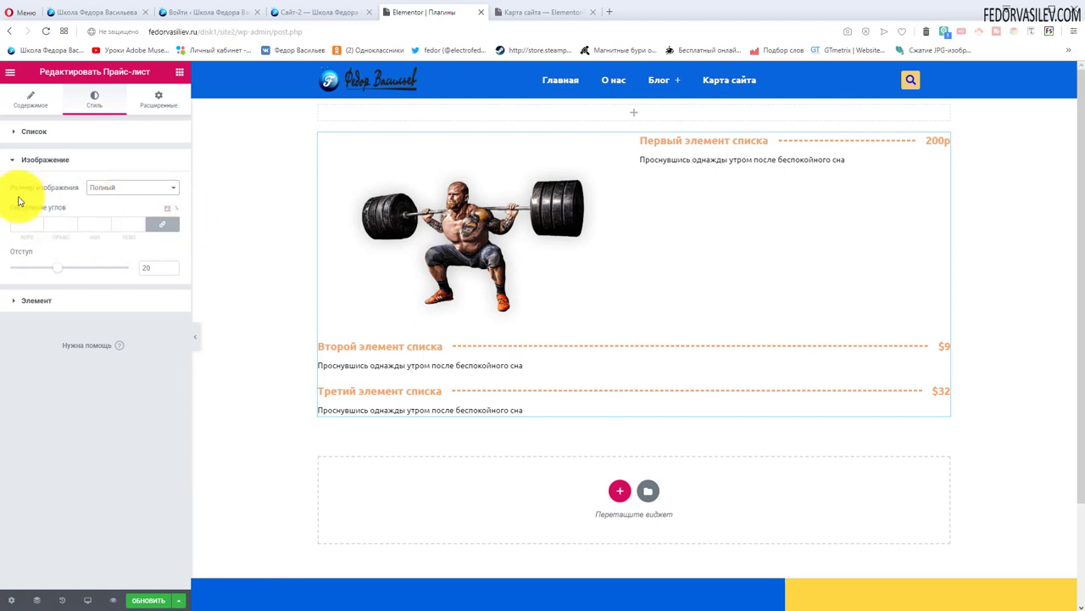
{"action": "mouse_move", "coordinate": [54, 271]}
{"action": "left_mouse_down"}
{"action": "mouse_move", "coordinate": [164, 283]}
{"action": "mouse_move", "coordinate": [42, 270]}
{"action": "left_mouse_up"}
Try the vertical alignment options for the price list's items, settle on middle alignment, and update the page.
{"action": "left_click", "coordinate": [34, 301]}
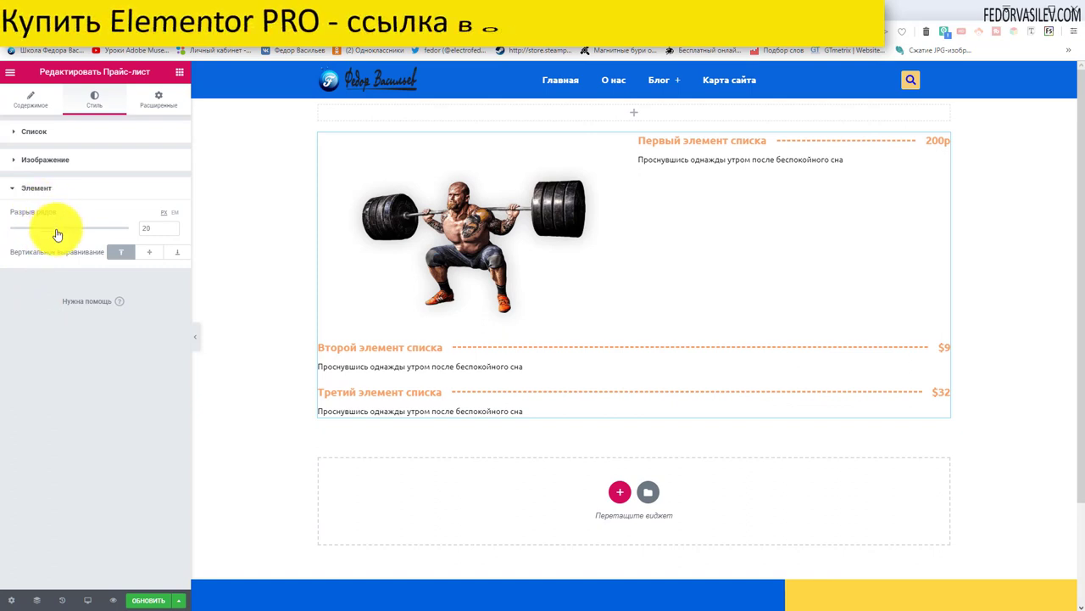
{"action": "left_click", "coordinate": [148, 255]}
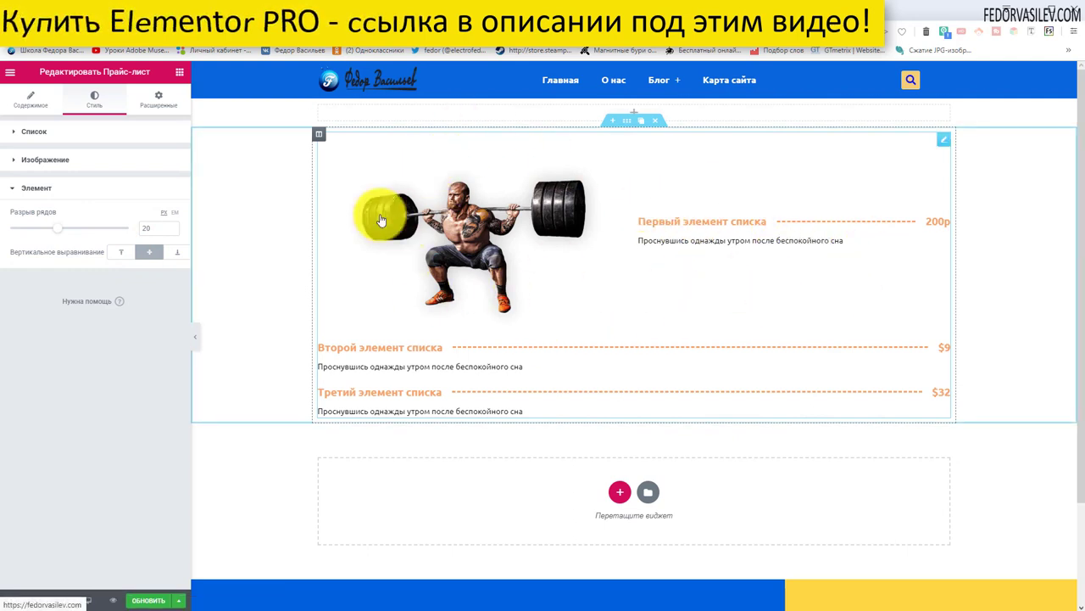
{"action": "left_click", "coordinate": [174, 254]}
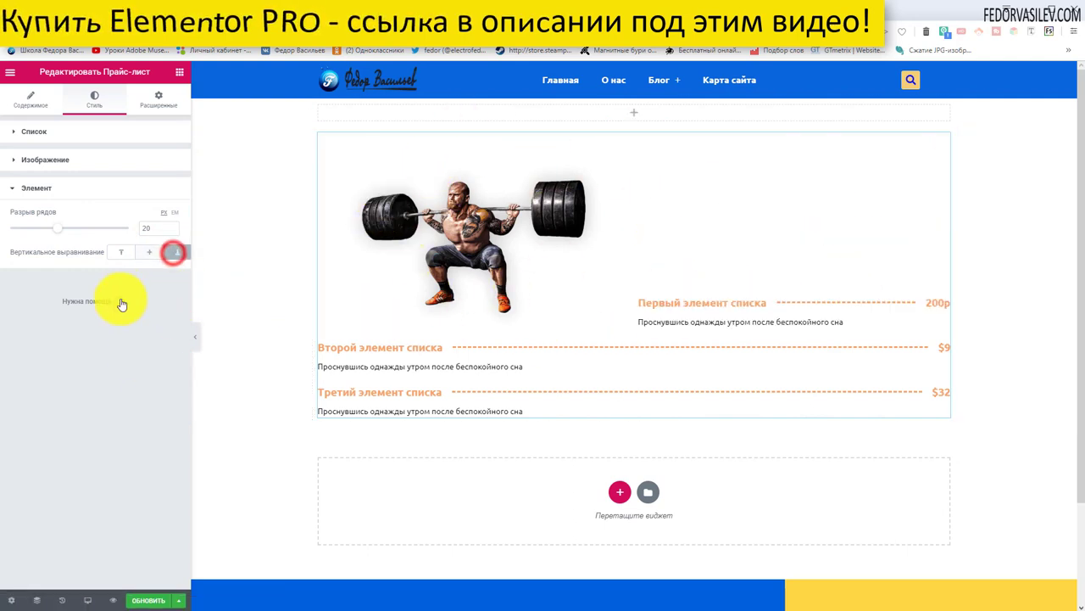
{"action": "left_click", "coordinate": [120, 253]}
{"action": "left_click", "coordinate": [149, 253]}
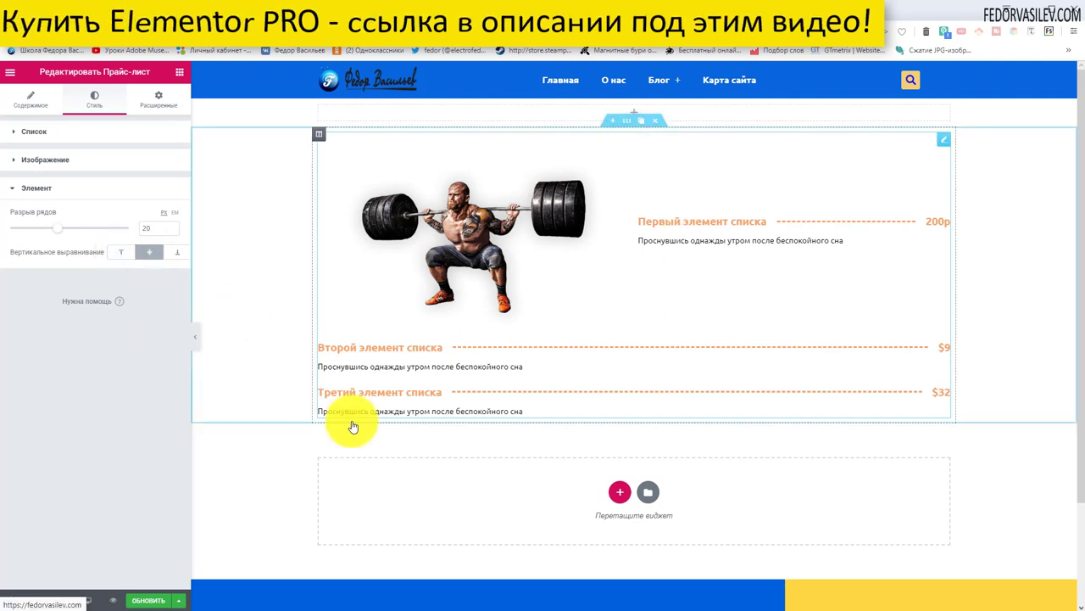
{"action": "left_click", "coordinate": [149, 600]}
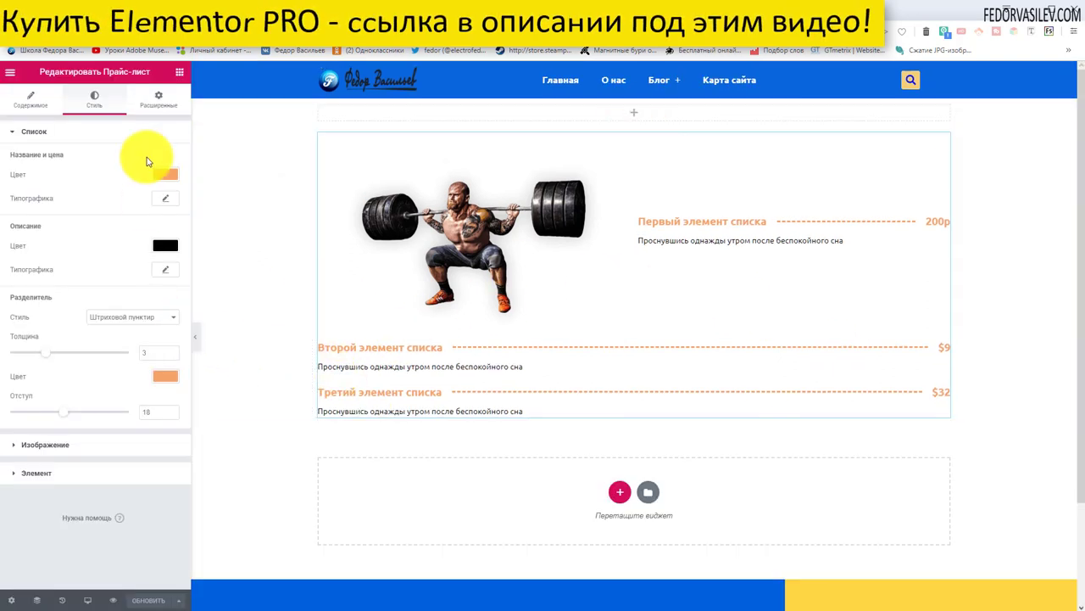
Look over the widget's advanced settings, and preview the price list in tablet and phone views before returning to the desktop view.
{"action": "left_click", "coordinate": [159, 99]}
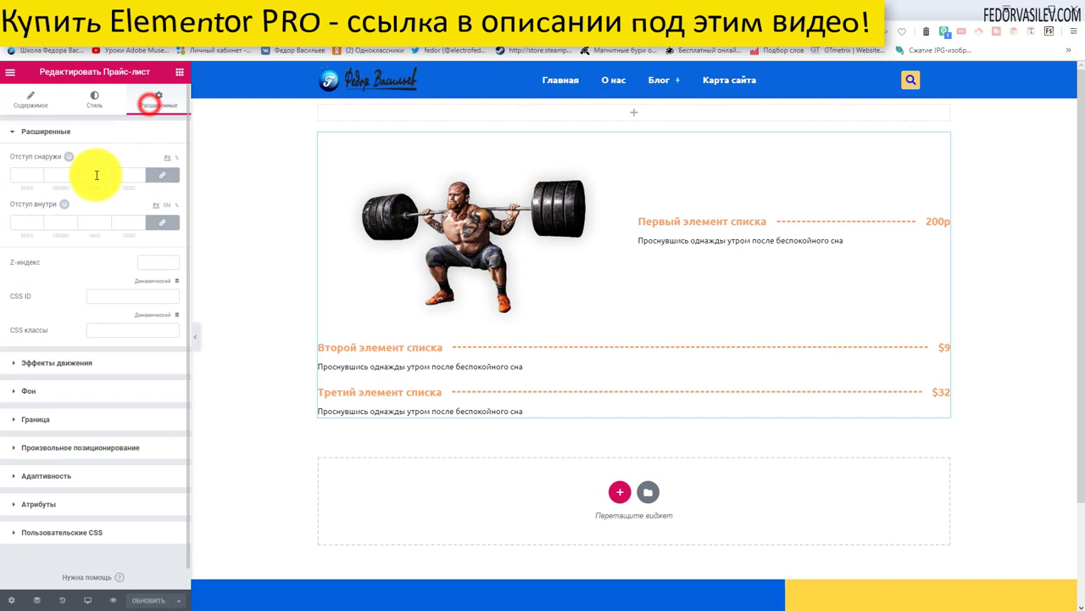
{"action": "left_click", "coordinate": [48, 131]}
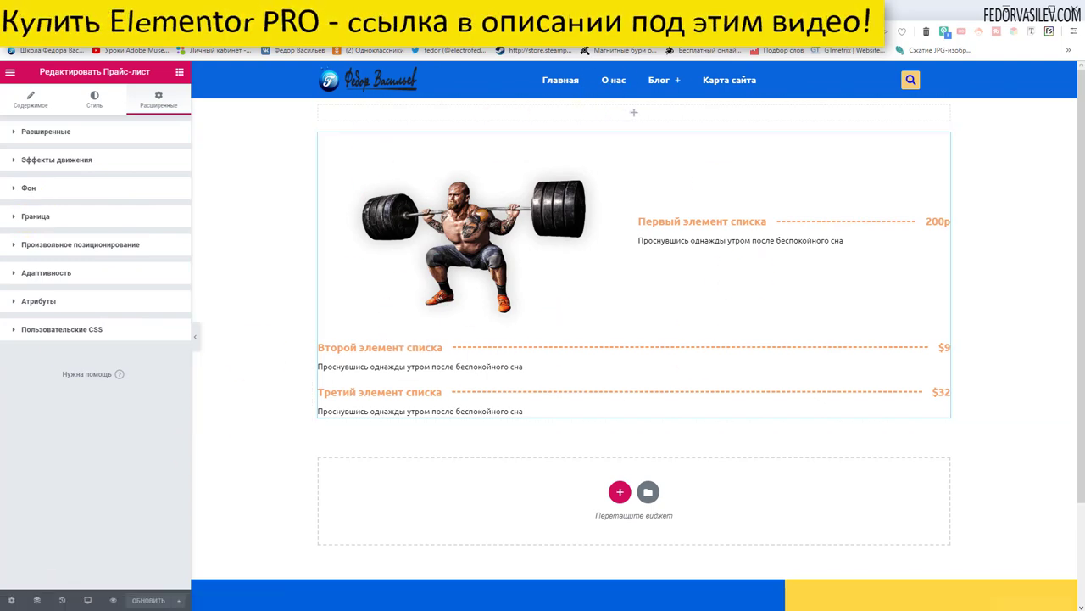
{"action": "left_click", "coordinate": [91, 601]}
{"action": "left_click", "coordinate": [58, 549]}
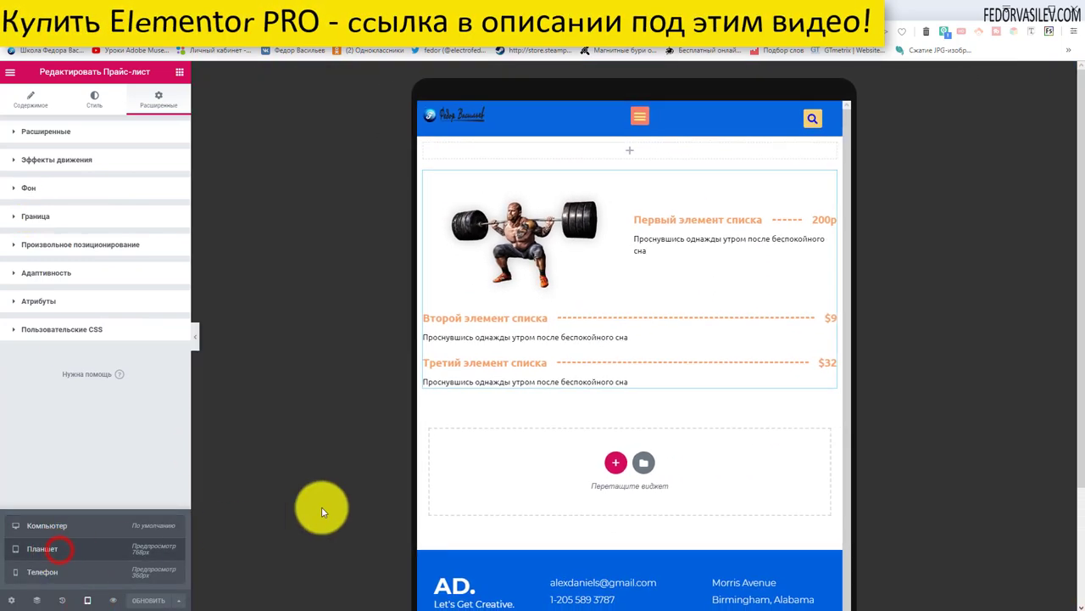
{"action": "left_click", "coordinate": [74, 574]}
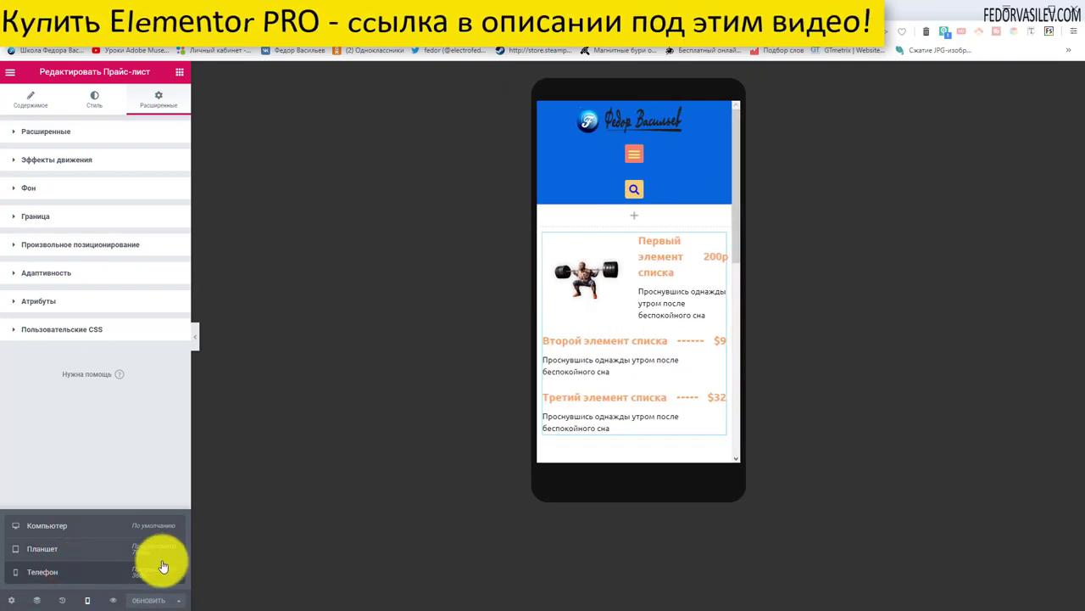
{"action": "left_click", "coordinate": [70, 529]}
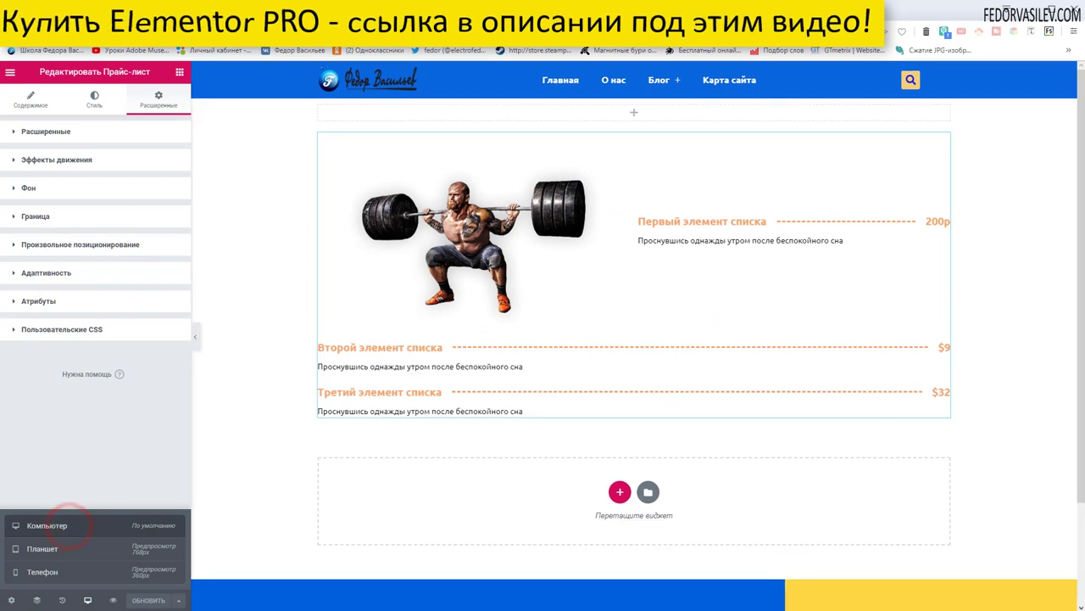